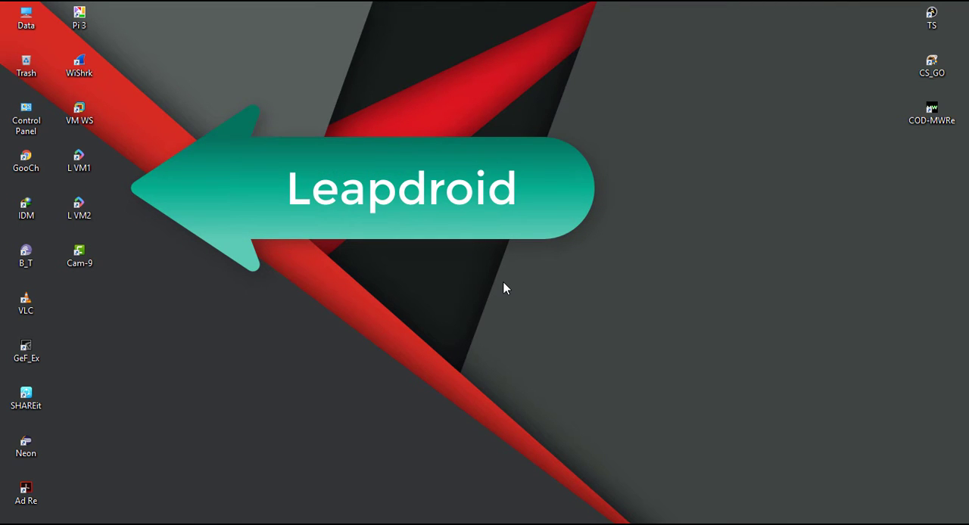
Step: Clear the desktop icon selection and launch the L VM2 Leapdroid emulator shortcut
{"action": "left_click", "coordinate": [79, 168]}
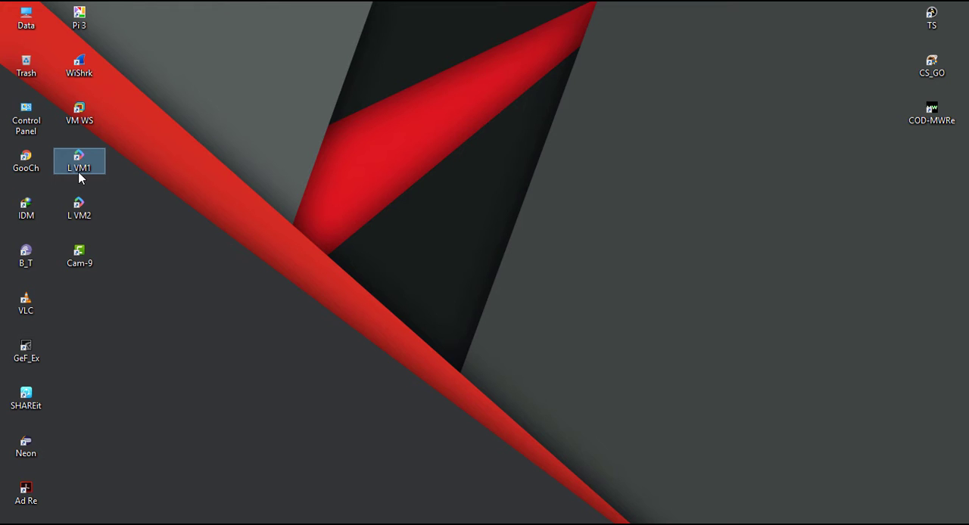
{"action": "left_click_drag", "start_coordinate": [136, 163], "coordinate": [113, 212]}
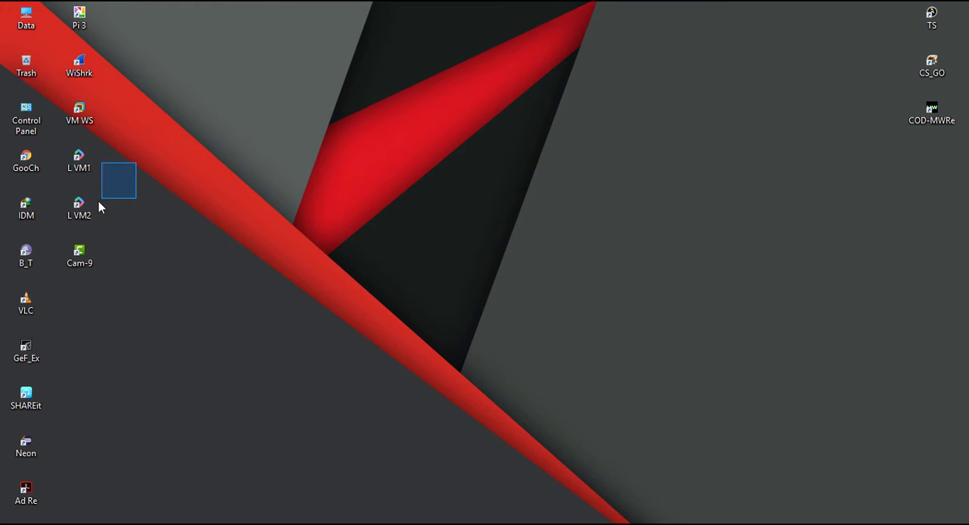
{"action": "left_click", "coordinate": [235, 212]}
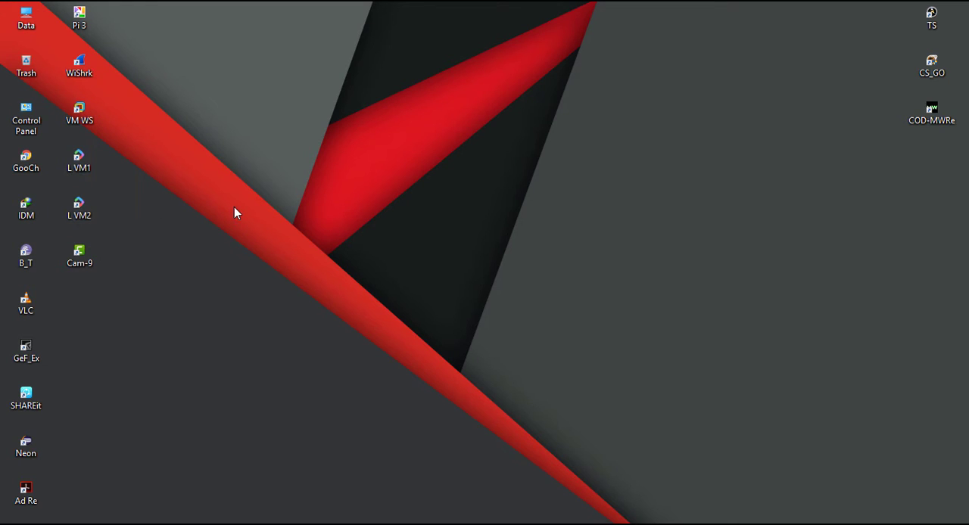
{"action": "left_click", "coordinate": [79, 213]}
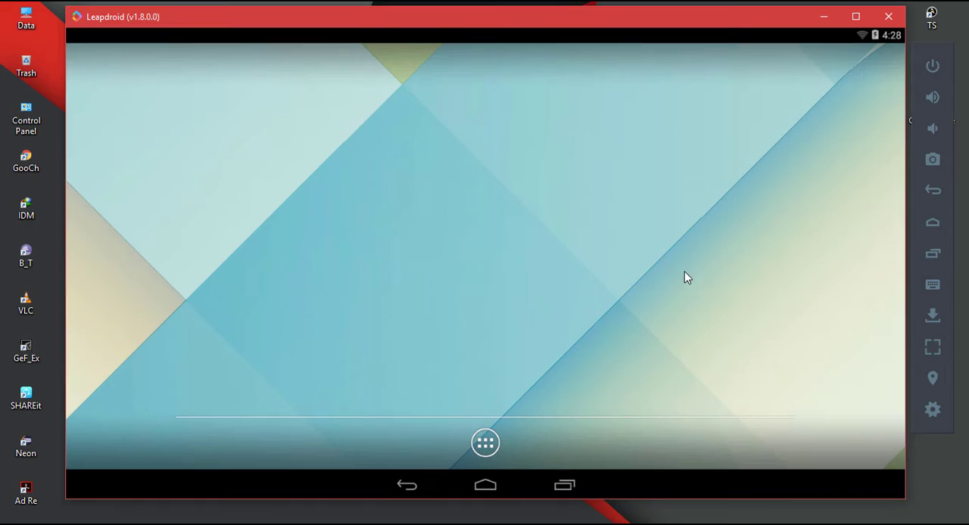
Step: Swipe between the Android home screen pages
{"action": "left_click_drag", "start_coordinate": [751, 287], "coordinate": [258, 322]}
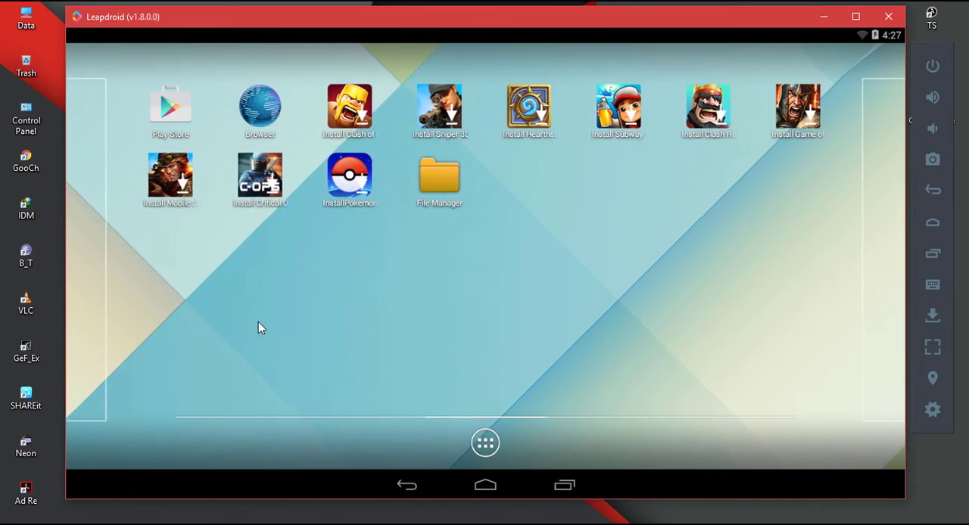
{"action": "left_click_drag", "start_coordinate": [776, 325], "coordinate": [259, 339]}
{"action": "mouse_move", "coordinate": [195, 334]}
{"action": "left_mouse_down"}
{"action": "mouse_move", "coordinate": [761, 341]}
{"action": "mouse_move", "coordinate": [290, 362]}
{"action": "left_mouse_up"}
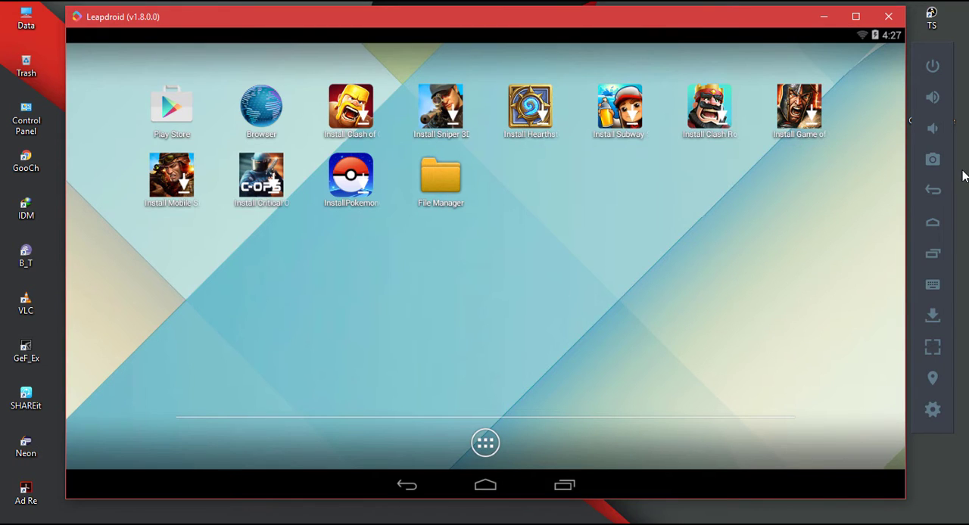
Step: Toggle fullscreen on and off, close Extended controls and start the Install APK picker
{"action": "left_click", "coordinate": [933, 348]}
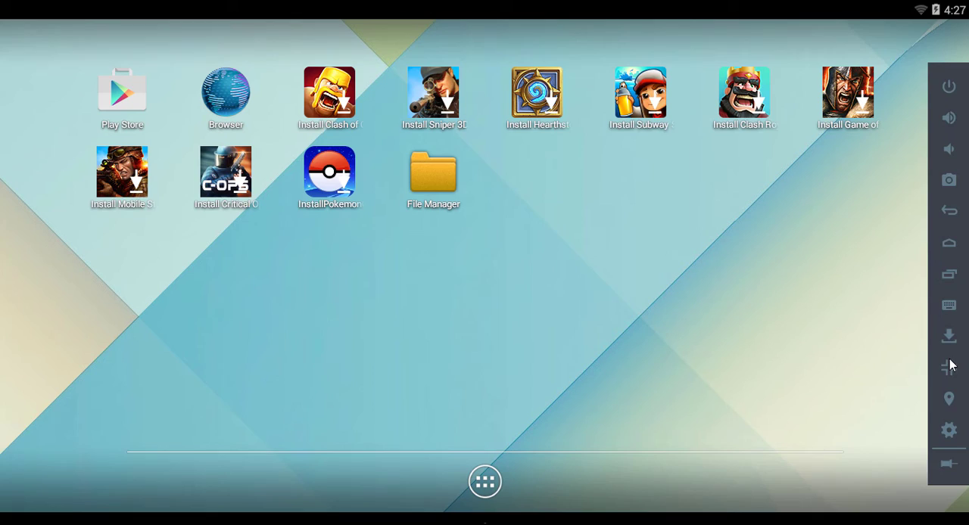
{"action": "left_click", "coordinate": [949, 367]}
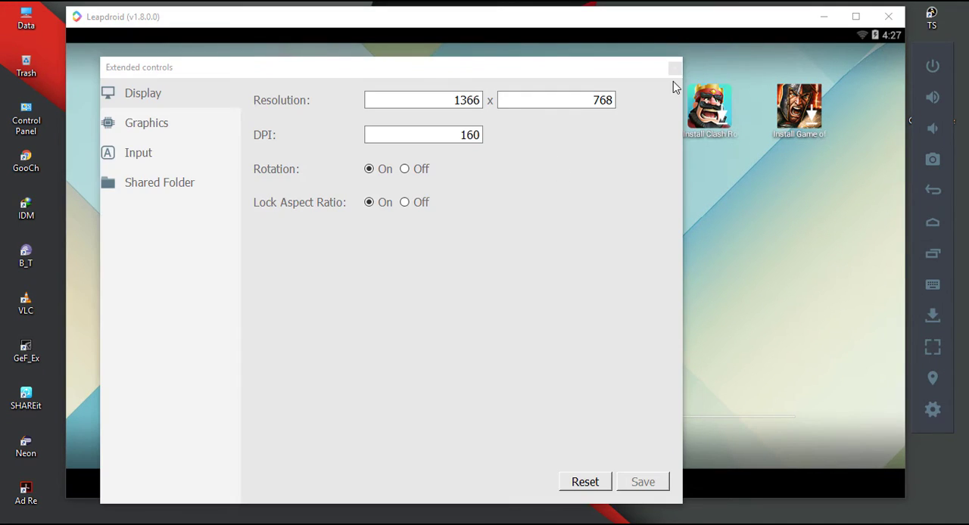
{"action": "left_click", "coordinate": [674, 70]}
{"action": "left_click", "coordinate": [932, 315]}
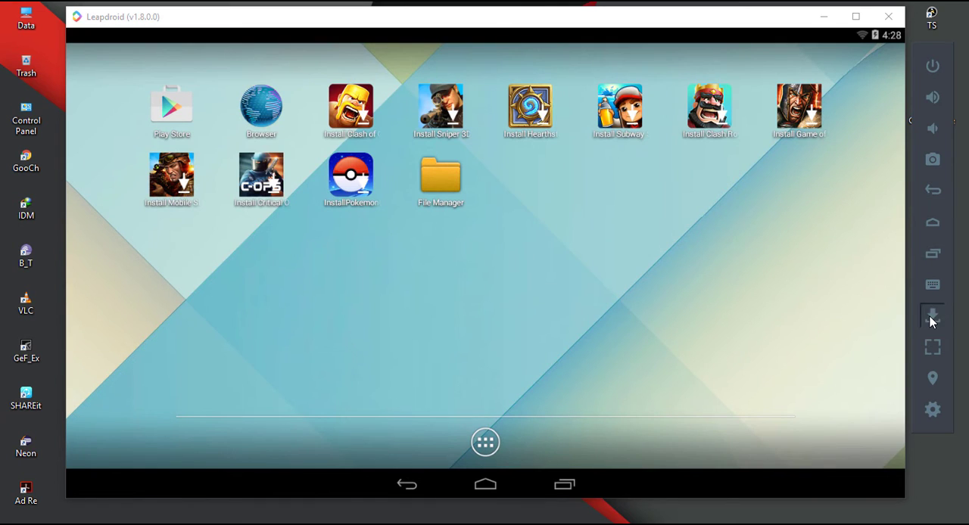
{"action": "scroll", "coordinate": [424, 227], "scroll_direction": "down", "scroll_amount": 3}
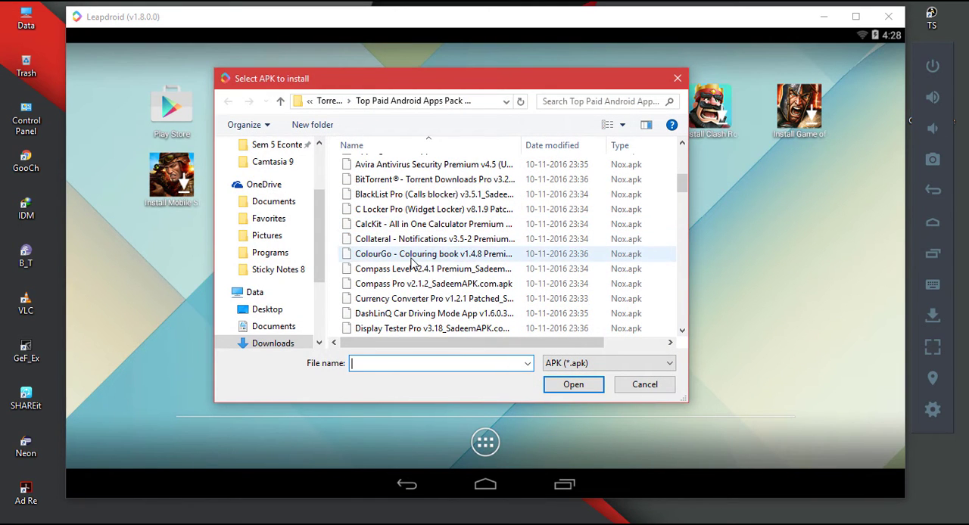
Step: Install the ColourGo colouring book APK through Next and Install, then return Home
{"action": "left_click", "coordinate": [414, 255]}
{"action": "double_click", "coordinate": [414, 254]}
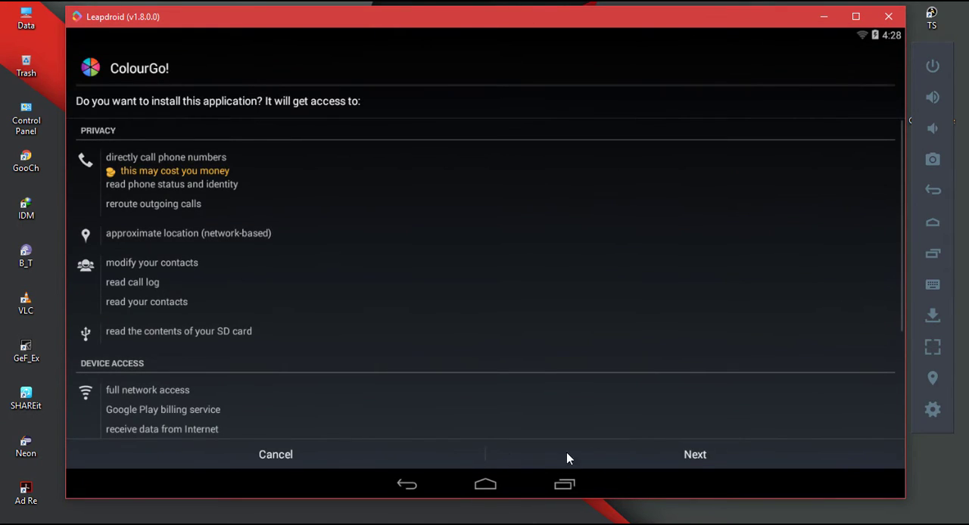
{"action": "left_click", "coordinate": [714, 456]}
{"action": "left_click", "coordinate": [714, 456]}
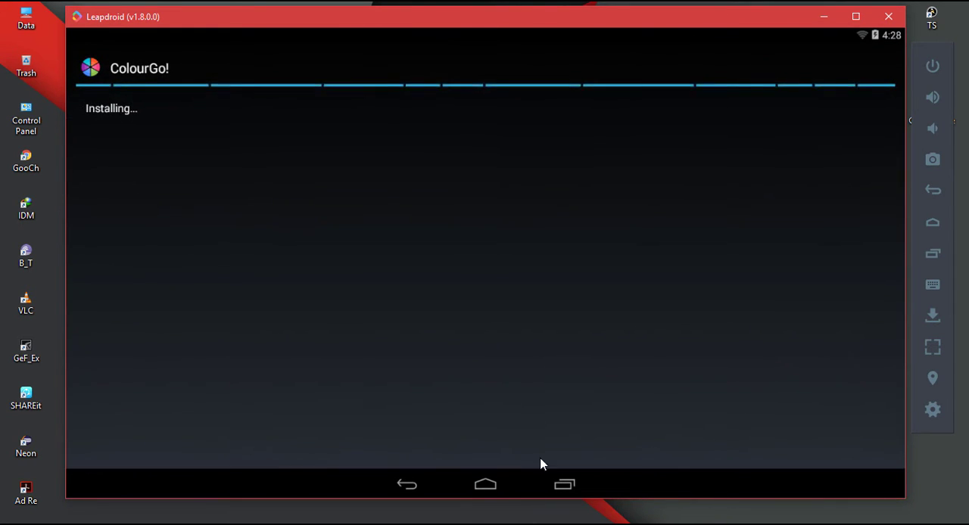
{"action": "left_click", "coordinate": [485, 484]}
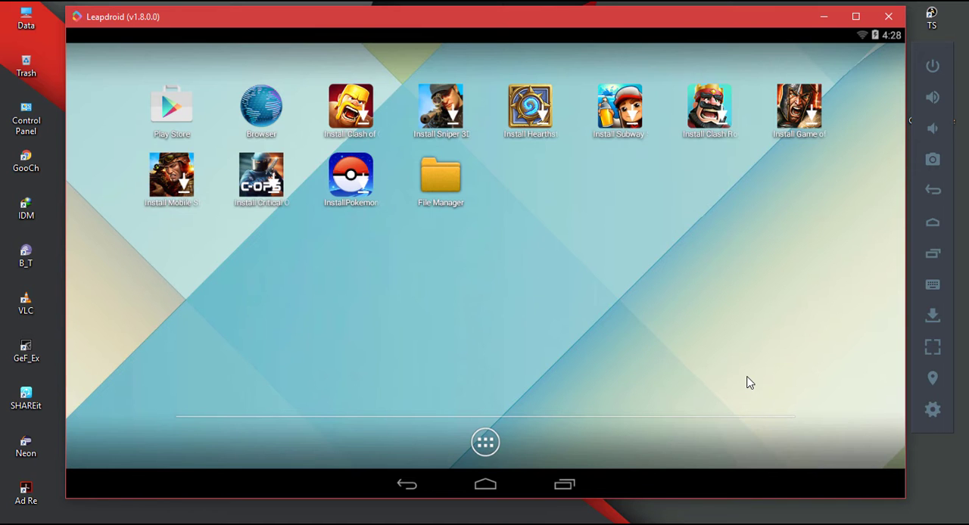
Step: Briefly launch Settings, Play Store and the browser, returning home after each
{"action": "left_click", "coordinate": [486, 443]}
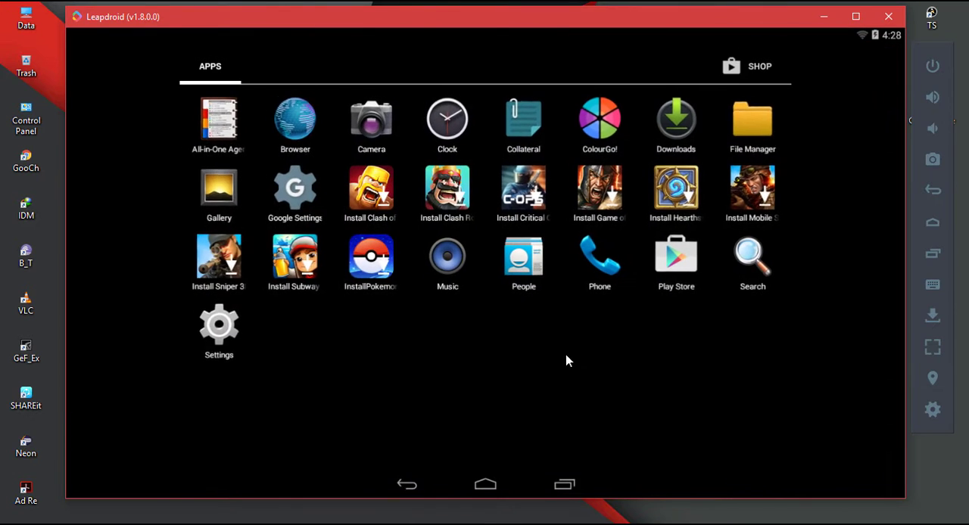
{"action": "left_click", "coordinate": [219, 333]}
{"action": "left_click", "coordinate": [485, 484]}
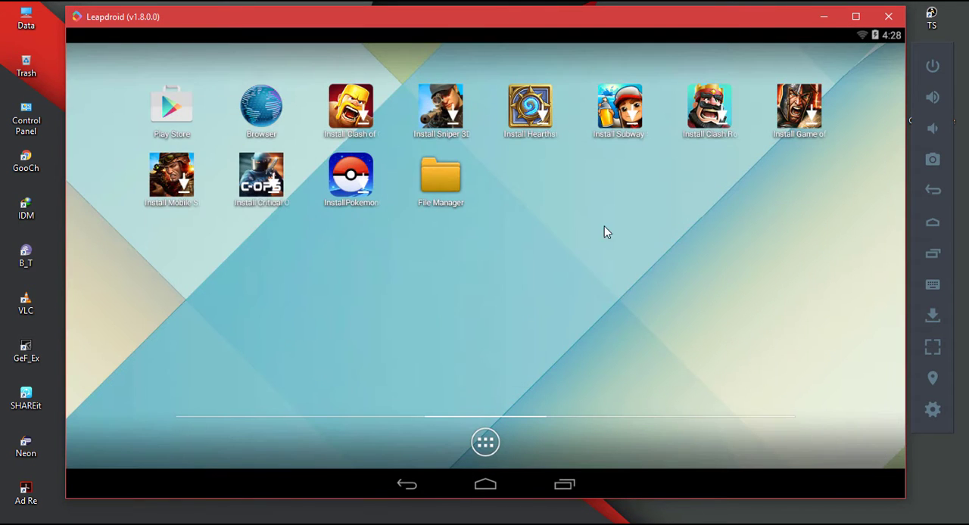
{"action": "left_click", "coordinate": [172, 110]}
{"action": "left_click", "coordinate": [485, 485]}
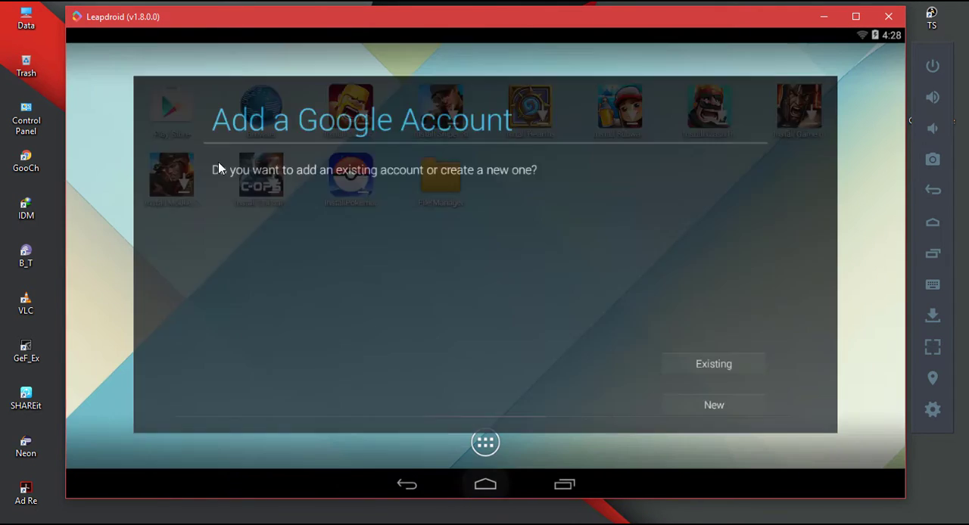
{"action": "left_click", "coordinate": [261, 106]}
{"action": "left_click", "coordinate": [485, 487]}
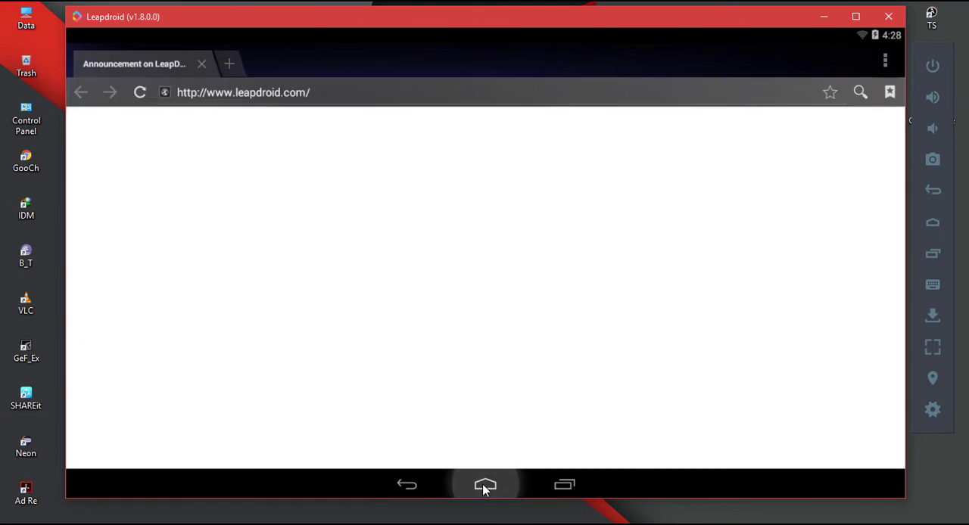
Step: Swipe away the Settings and Play Store cards from recents and show all installed apps
{"action": "left_click", "coordinate": [564, 485]}
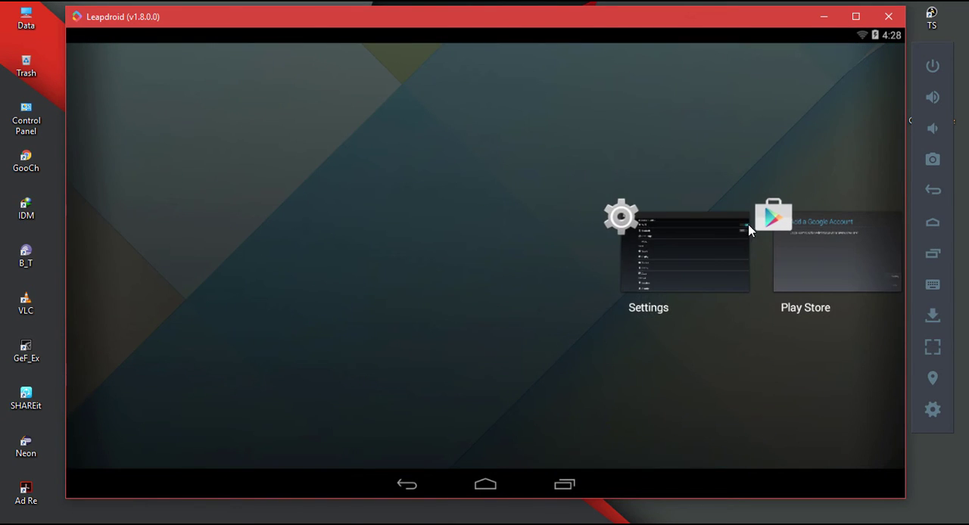
{"action": "left_click_drag", "start_coordinate": [681, 250], "coordinate": [682, 152]}
{"action": "left_click_drag", "start_coordinate": [833, 254], "coordinate": [833, 151]}
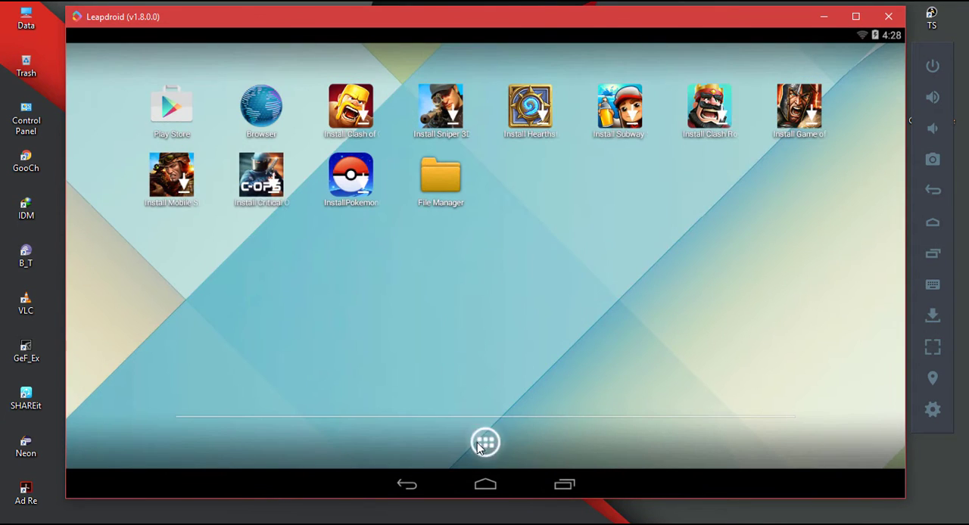
{"action": "left_click", "coordinate": [485, 442]}
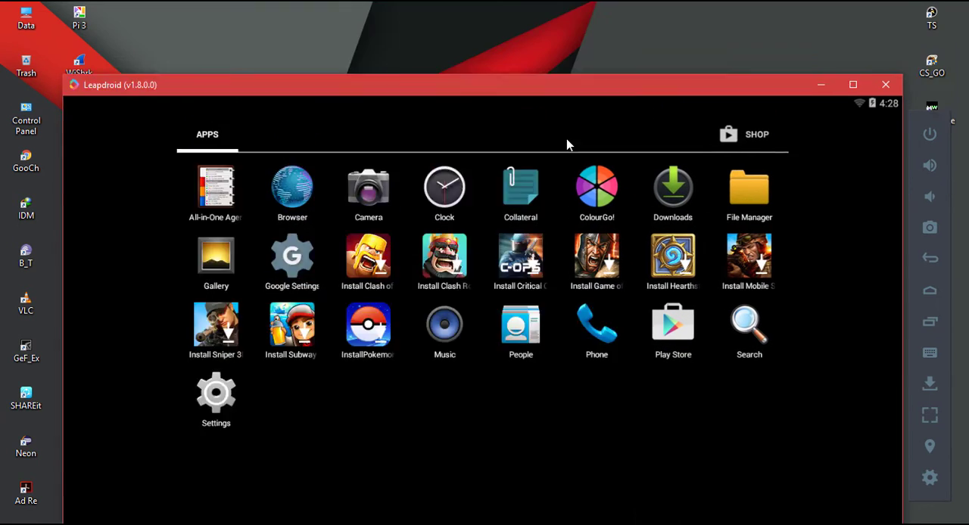
{"action": "left_click_drag", "start_coordinate": [569, 144], "coordinate": [589, 35]}
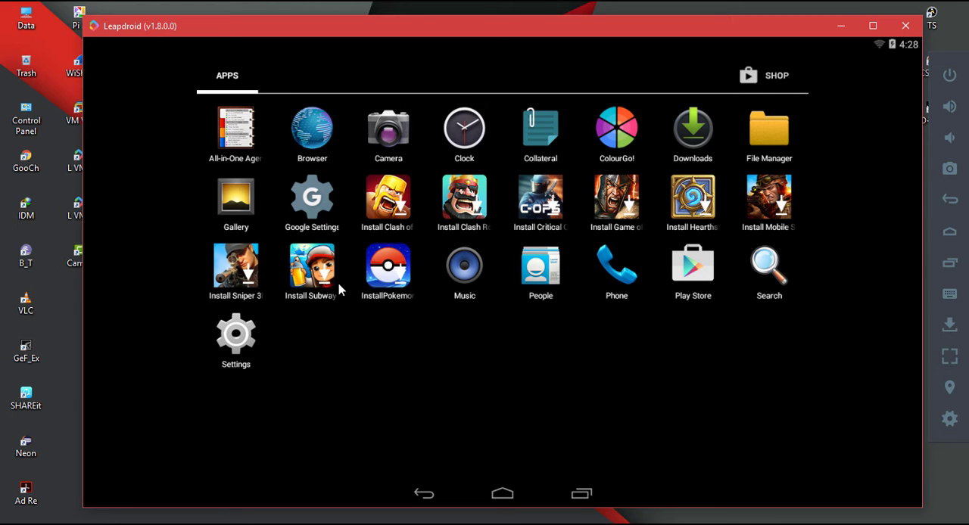
Step: Install the ColourGo app from an APK file on the computer via the sidebar installer
{"action": "left_click", "coordinate": [693, 273]}
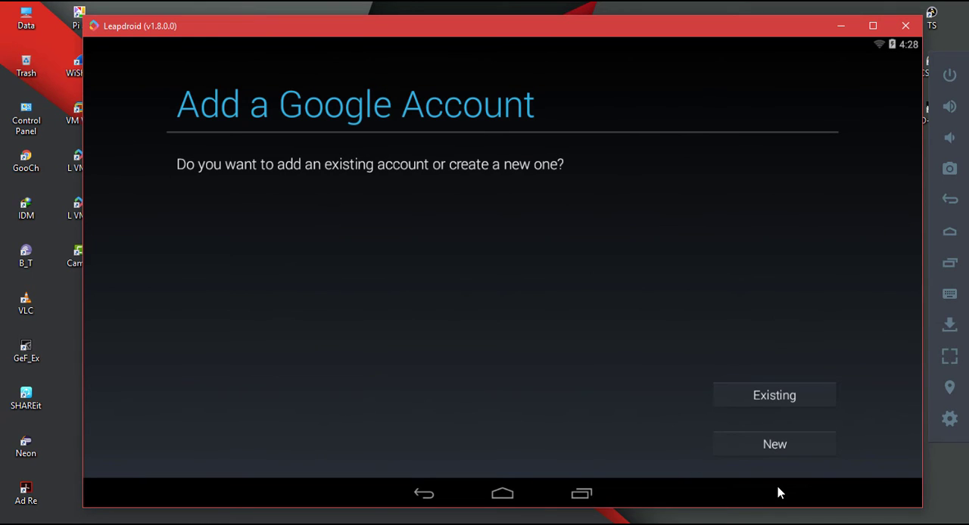
{"action": "left_click", "coordinate": [950, 324]}
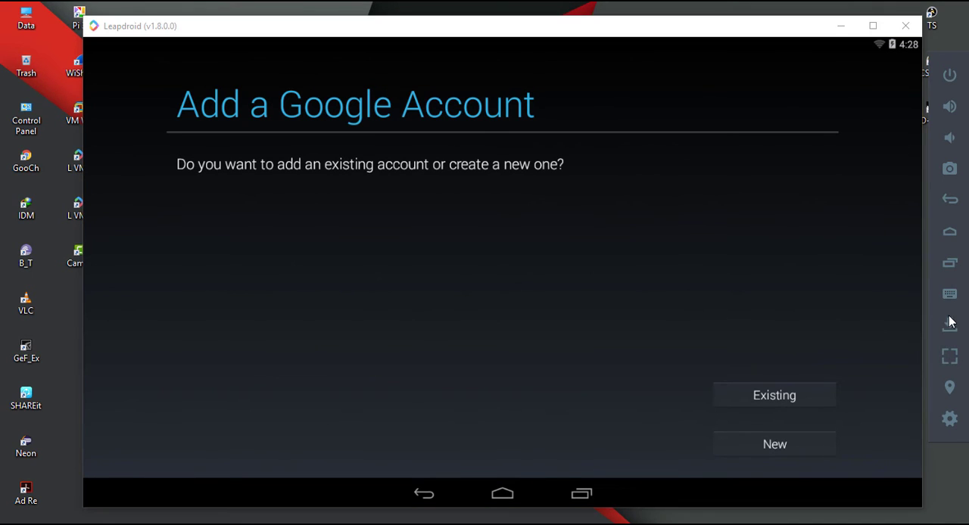
{"action": "scroll", "coordinate": [704, 227], "scroll_direction": "down", "scroll_amount": 5}
{"action": "scroll", "coordinate": [682, 227], "scroll_direction": "down", "scroll_amount": 5}
{"action": "double_click", "coordinate": [661, 222]}
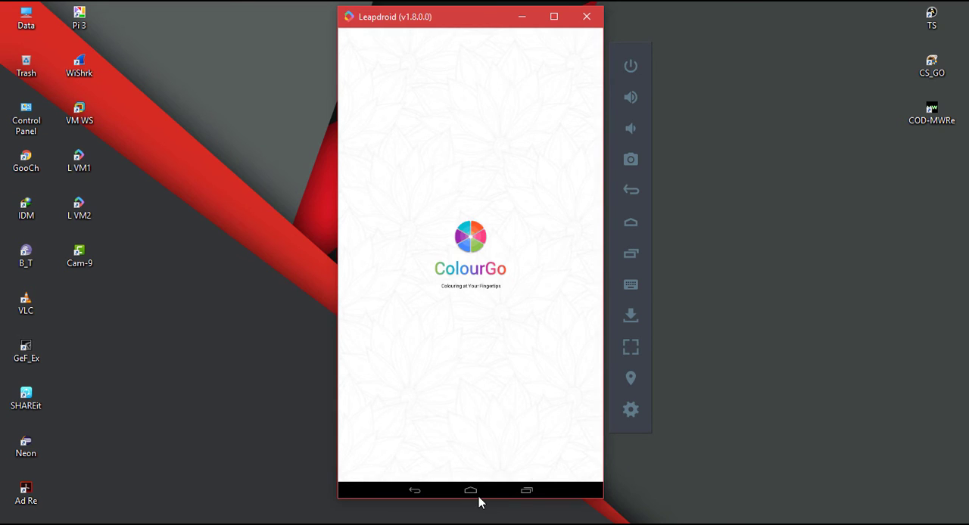
Step: Return to the Android home screen and open the emulator's Extended controls settings
{"action": "left_click", "coordinate": [472, 494]}
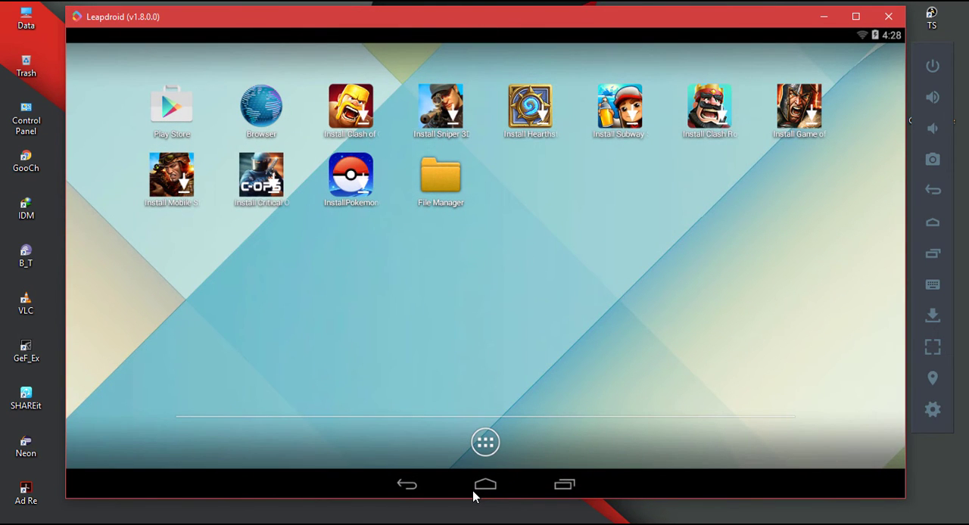
{"action": "left_click", "coordinate": [933, 409]}
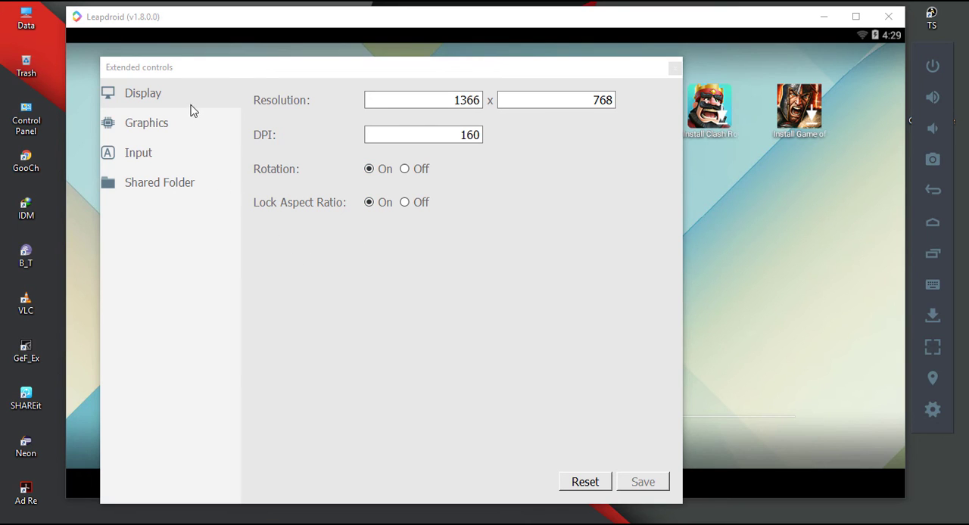
Step: Review the Graphics, Input and Shared Folder settings tabs, then close Extended controls
{"action": "left_click", "coordinate": [176, 133]}
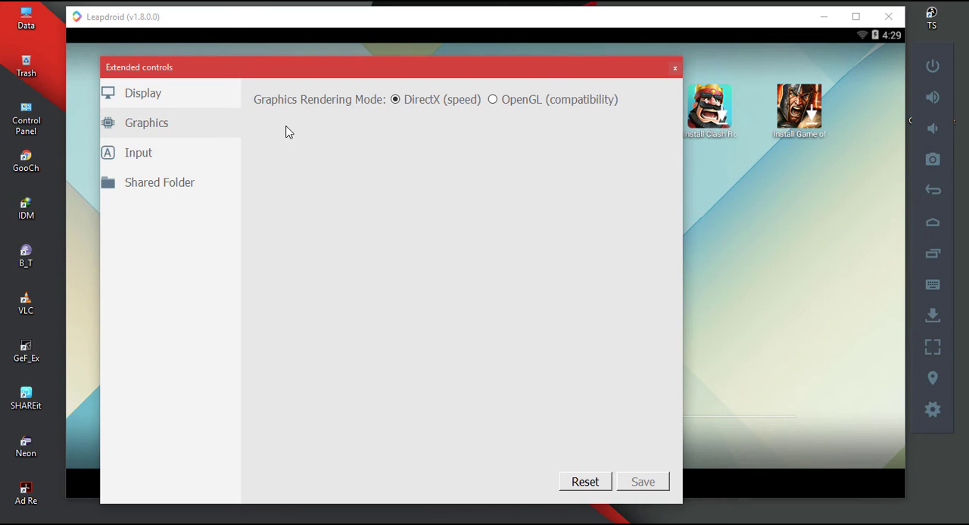
{"action": "left_click", "coordinate": [175, 157]}
{"action": "left_click", "coordinate": [173, 184]}
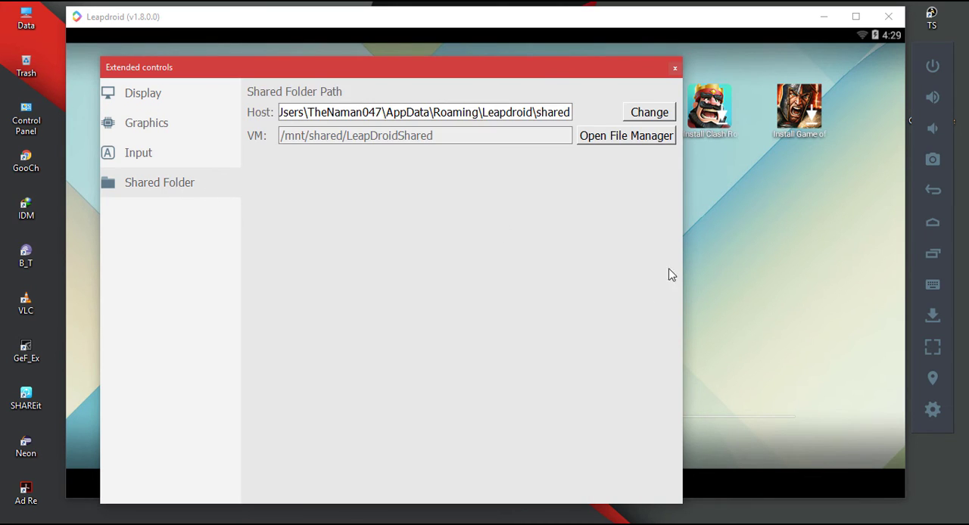
{"action": "left_click", "coordinate": [674, 68]}
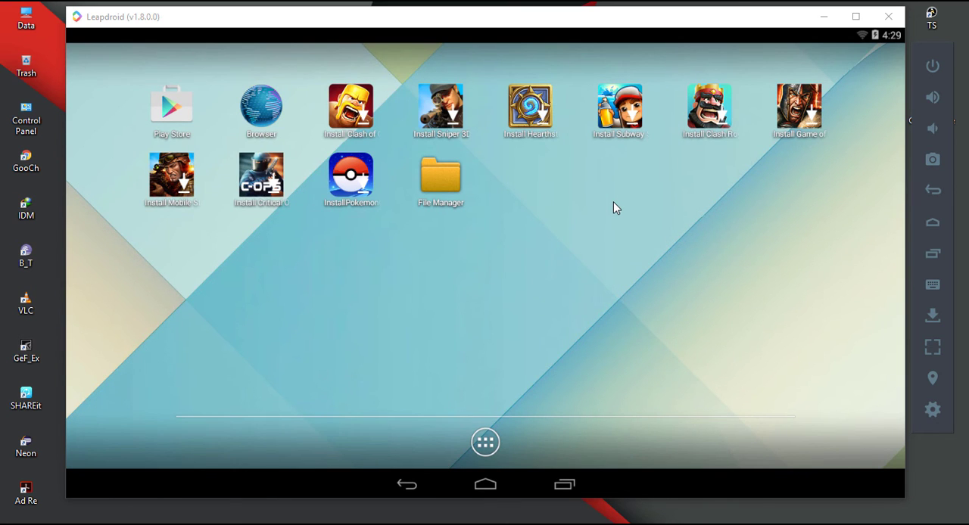
{"action": "left_click", "coordinate": [486, 440]}
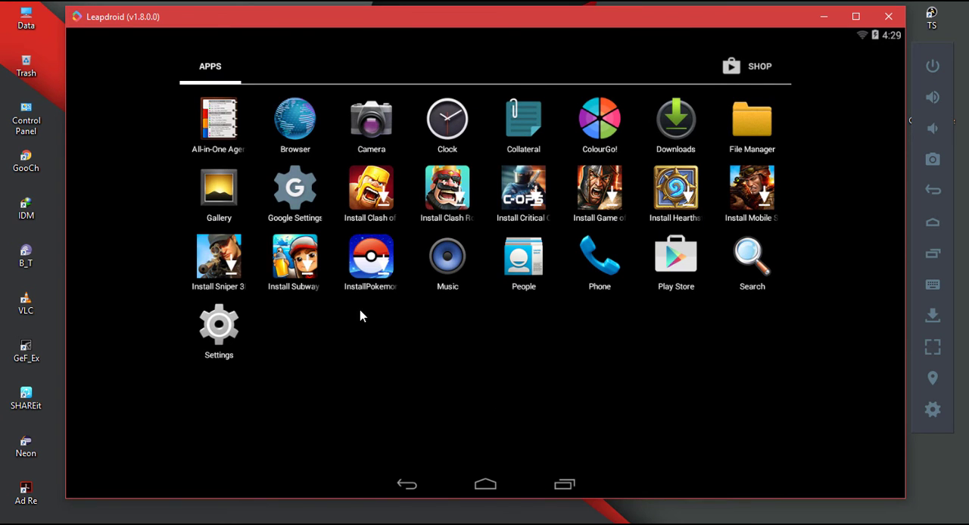
{"action": "left_click", "coordinate": [223, 333]}
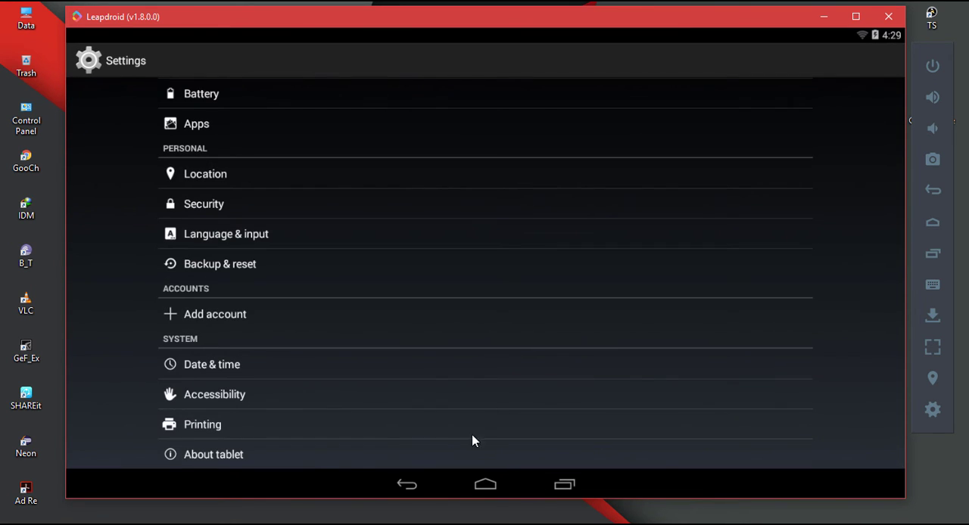
{"action": "left_click", "coordinate": [304, 455]}
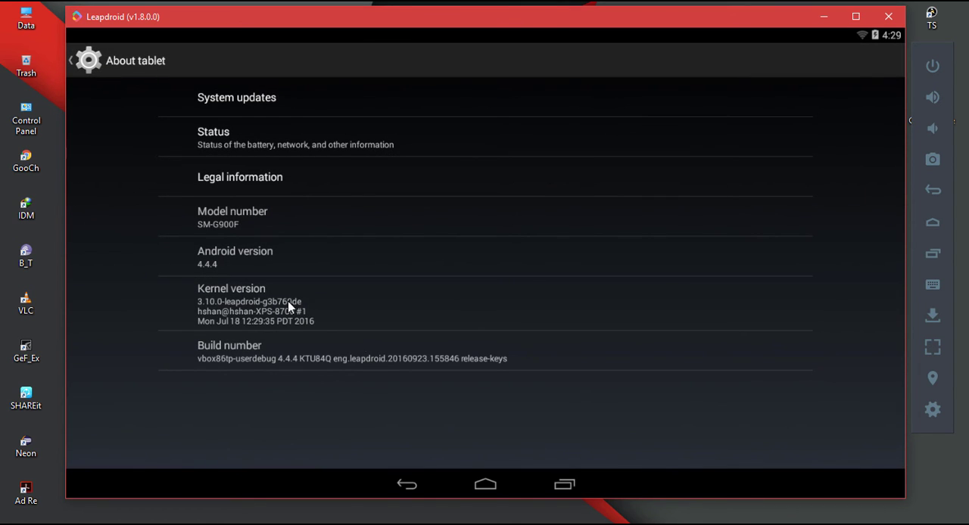
{"action": "left_click", "coordinate": [484, 485]}
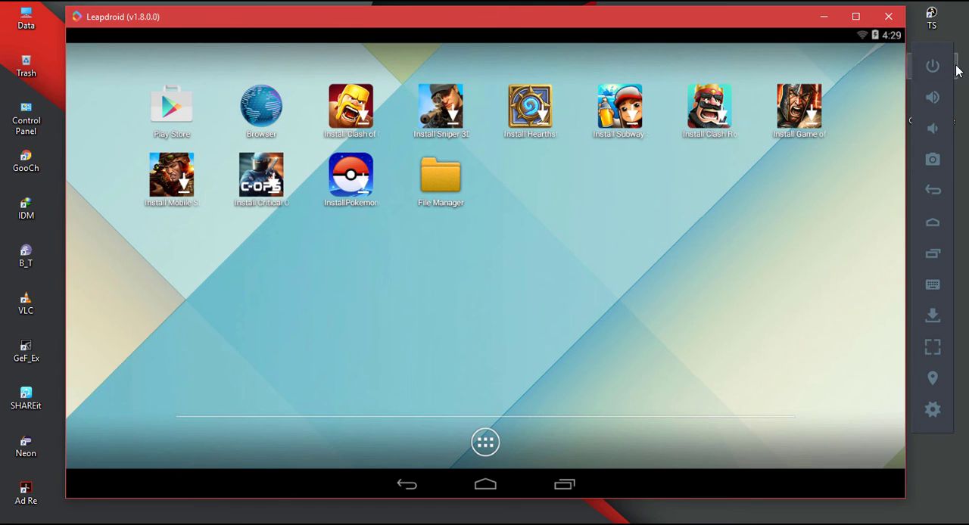
Step: Put the emulator to sleep with the power button and close its window
{"action": "left_click", "coordinate": [933, 66]}
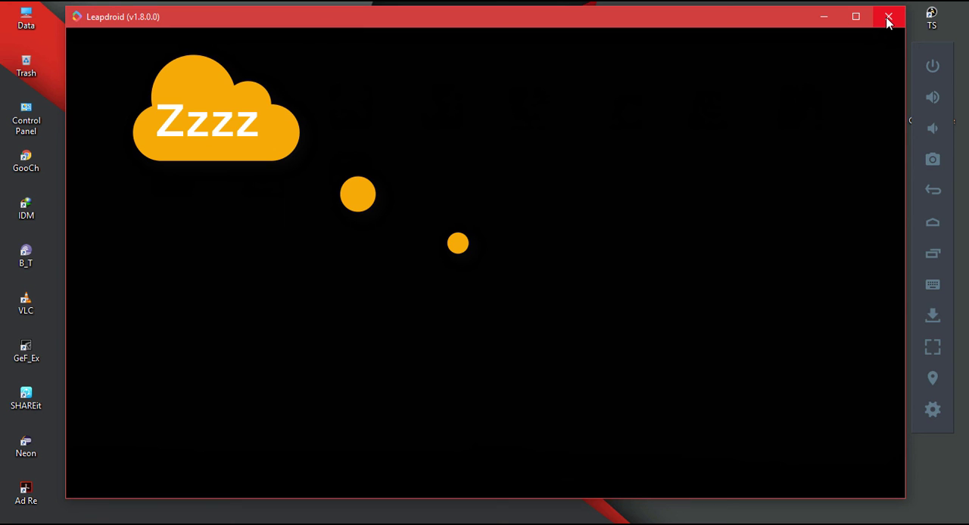
{"action": "left_click", "coordinate": [888, 16]}
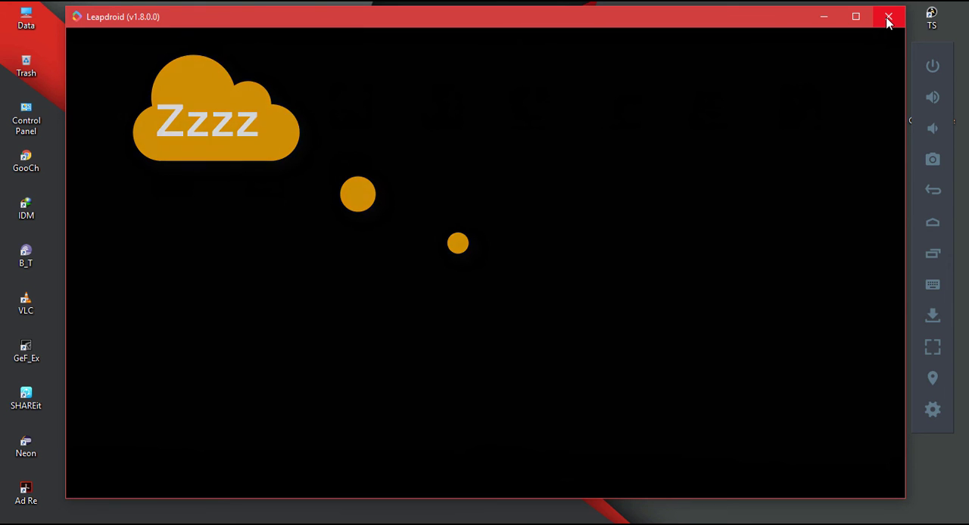